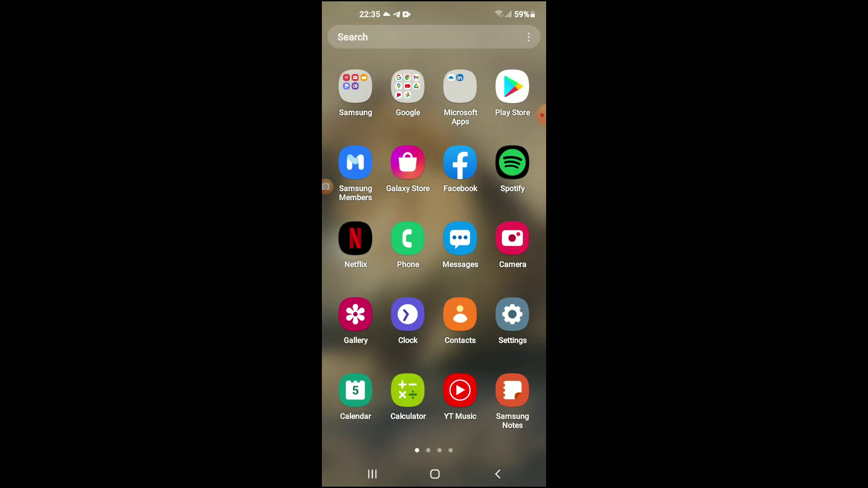
# Step: Load the news feed and open Facebook's main menu
pyautogui.click(460, 163)
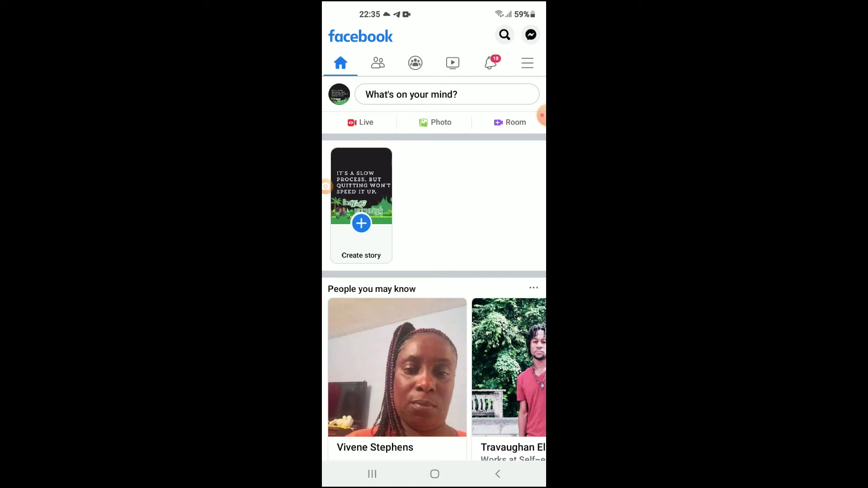
pyautogui.click(527, 62)
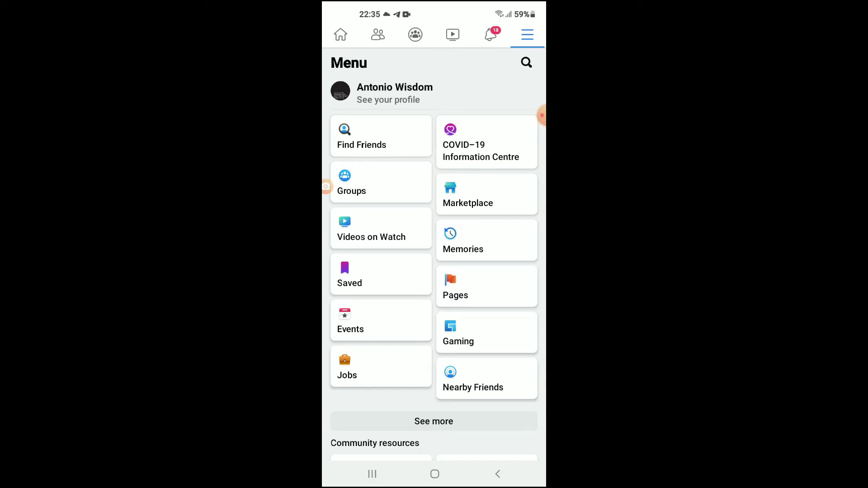
# Step: Open your own profile and view its profile picture full-screen
pyautogui.click(395, 93)
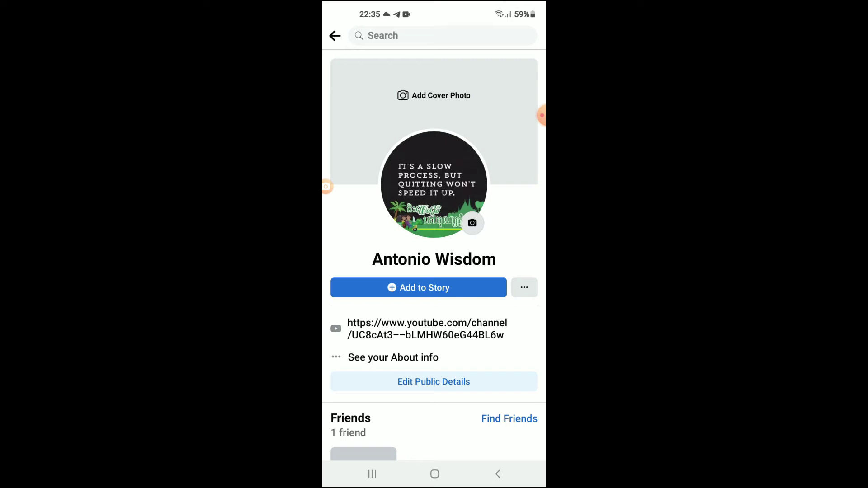
pyautogui.click(435, 185)
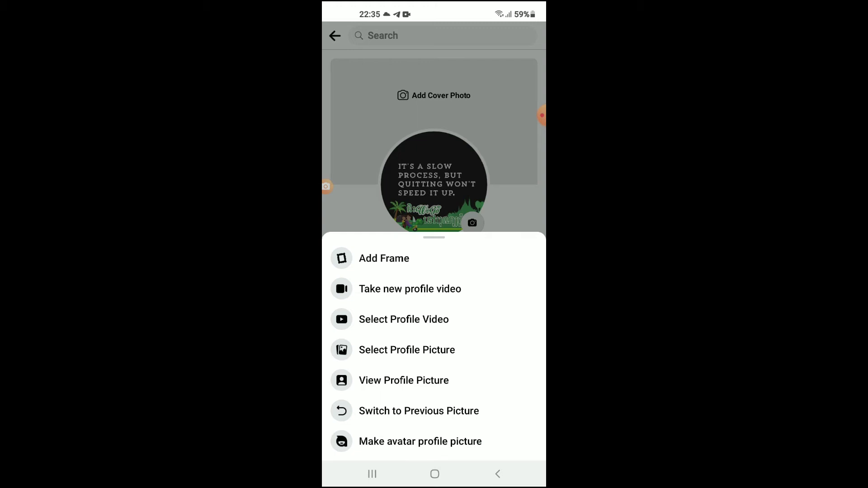
pyautogui.click(404, 379)
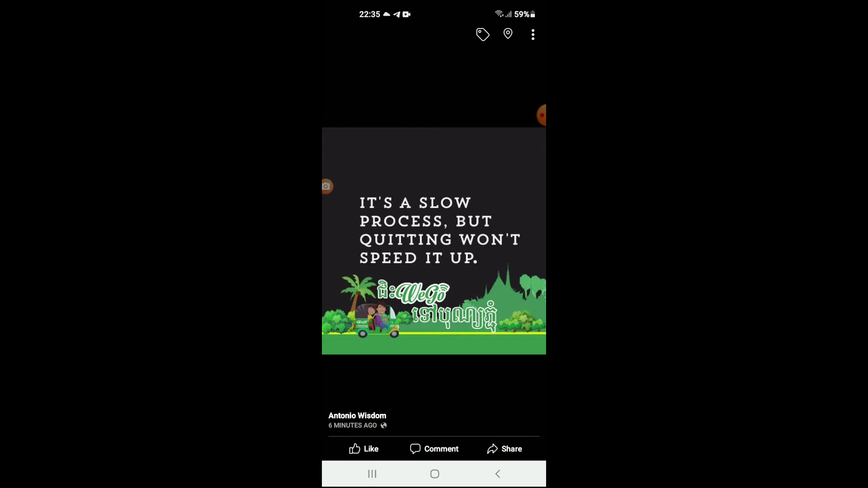
# Step: Choose Edit alt text from the photo's three-dot menu
pyautogui.click(533, 34)
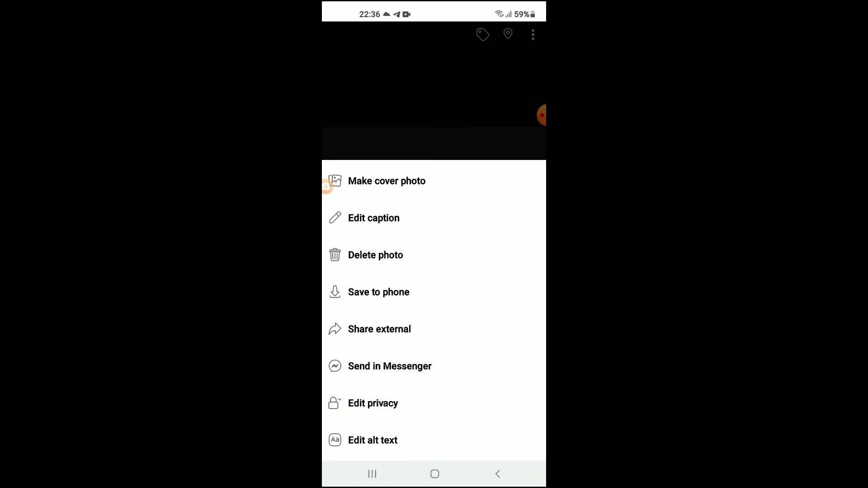
pyautogui.click(373, 441)
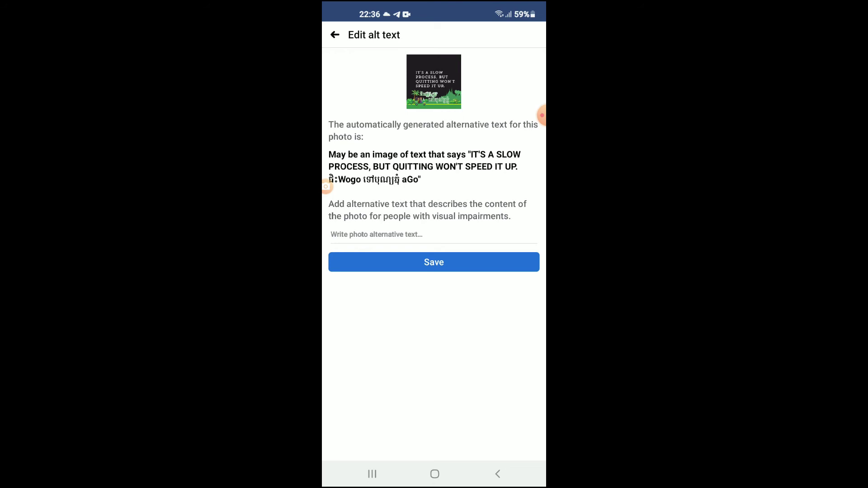
# Step: Enter 'jahson' as the photo's custom alternative text, fixing a typo
pyautogui.click(407, 235)
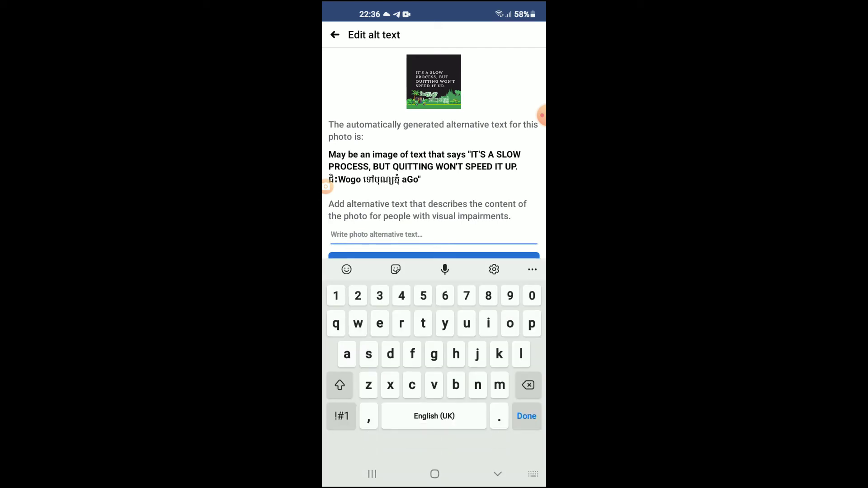
pyautogui.click(478, 354)
pyautogui.write('jah')
pyautogui.click(347, 354)
pyautogui.click(455, 355)
pyautogui.click(368, 355)
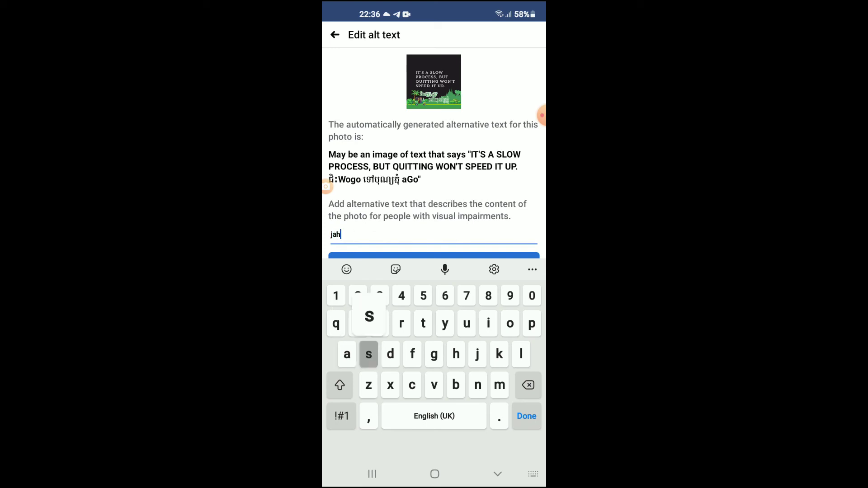
pyautogui.click(511, 324)
pyautogui.click(500, 386)
pyautogui.click(528, 386)
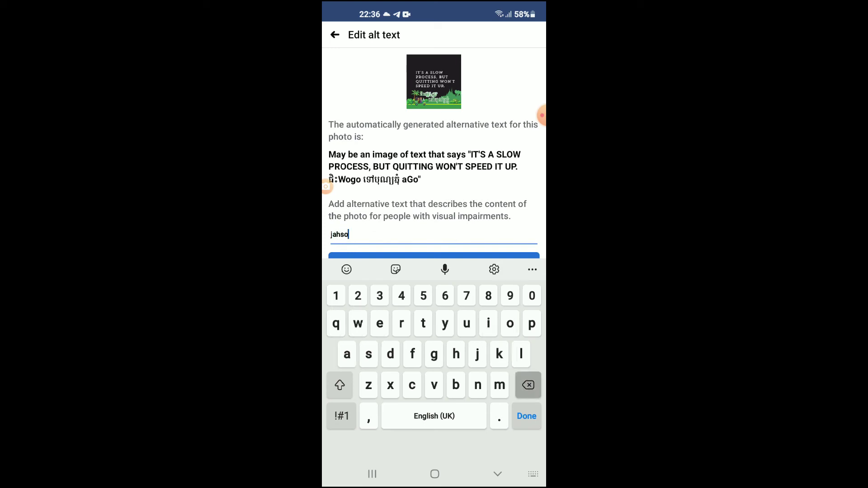
pyautogui.click(478, 386)
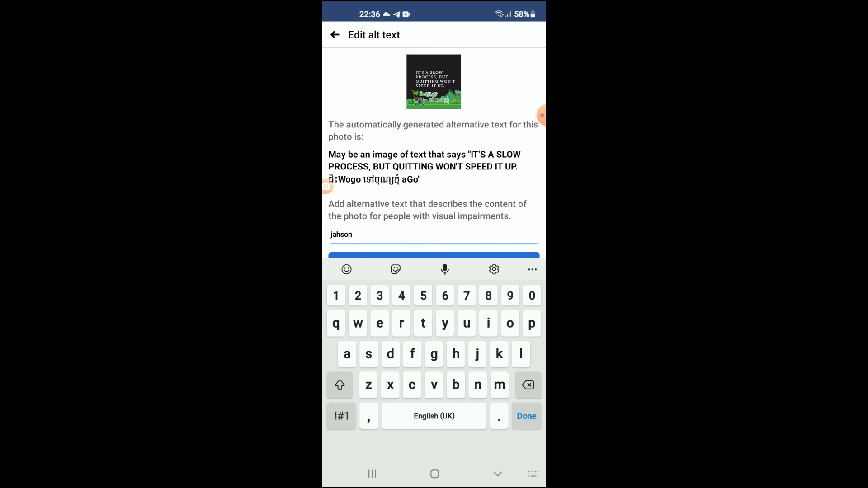
pyautogui.click(526, 416)
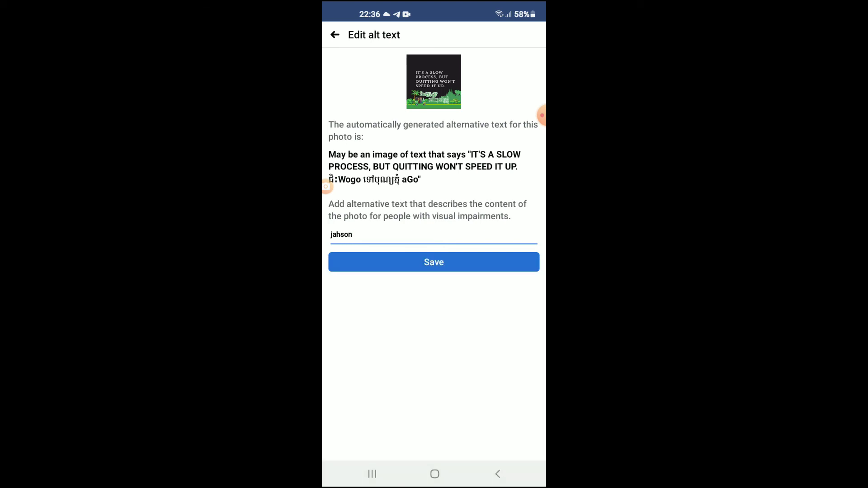
# Step: Save the alt text 'jahson' for the profile picture
pyautogui.click(434, 262)
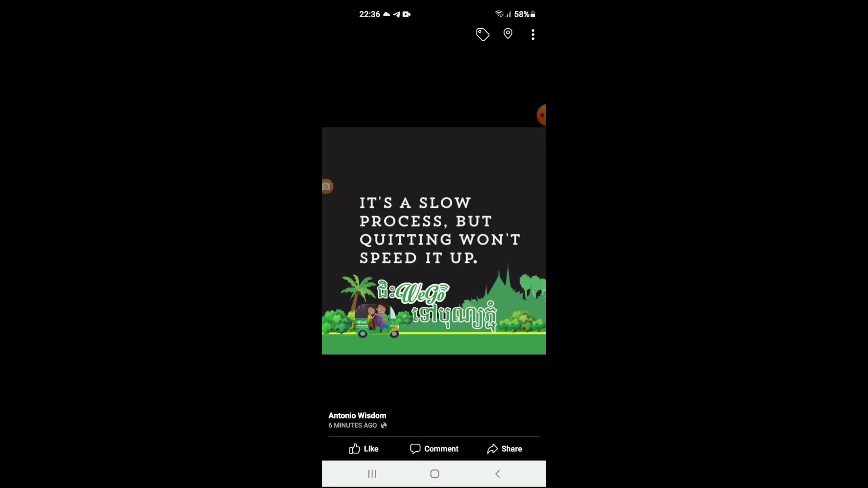